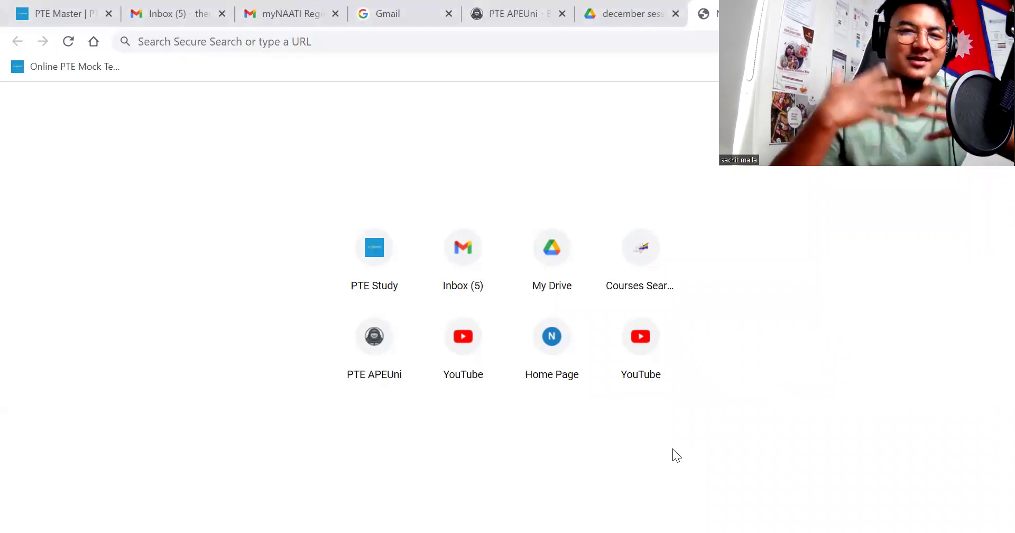
# Step: Start entering the myNAATI address 'my.naat' in Chrome's address bar
pyautogui.click(329, 37)
pyautogui.write('my.naat')
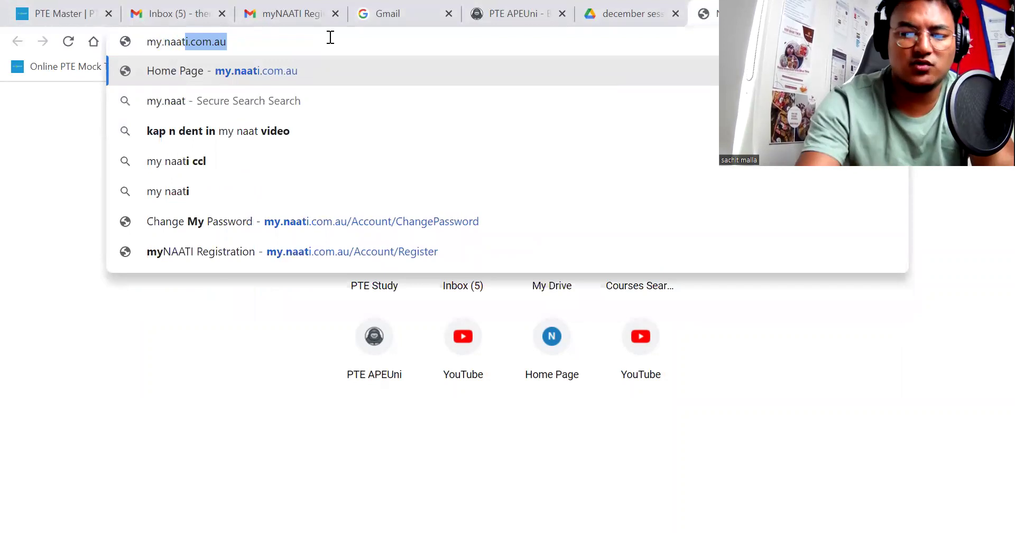
# Step: Load my.naati.com.au and scroll down the login page toward the registration link
pyautogui.press('Return')
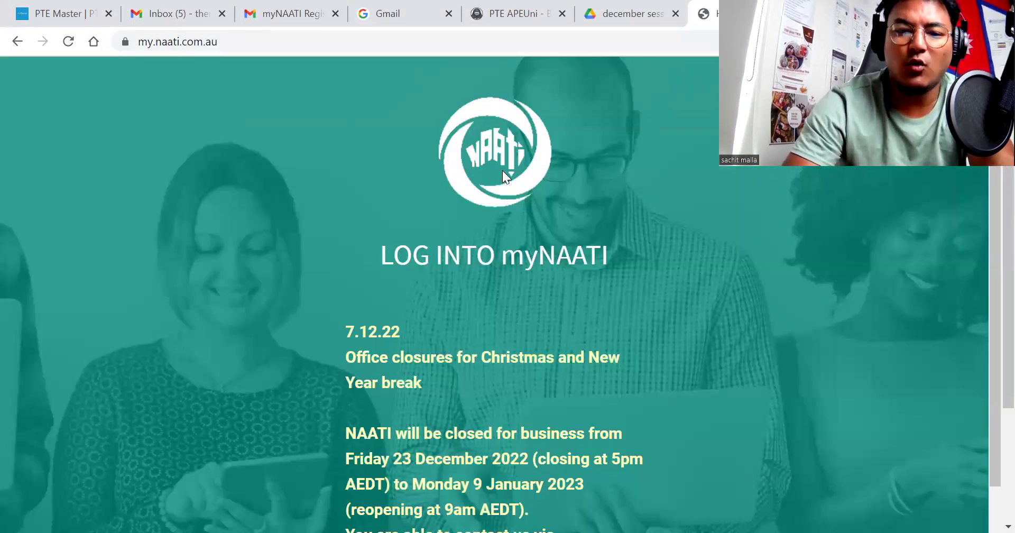
pyautogui.scroll(-3, 455, 203)
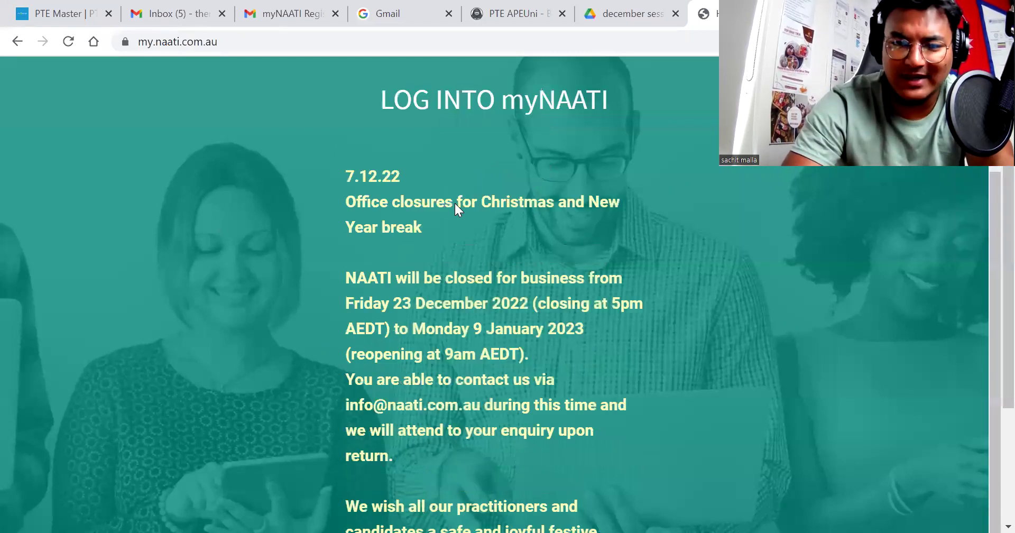
pyautogui.scroll(-3, 455, 204)
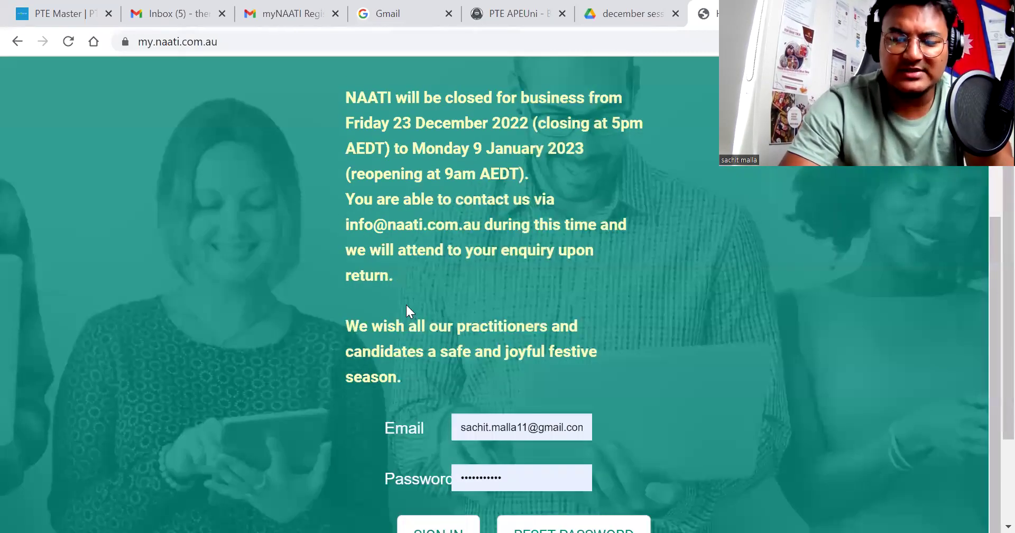
pyautogui.scroll(-2, 406, 305)
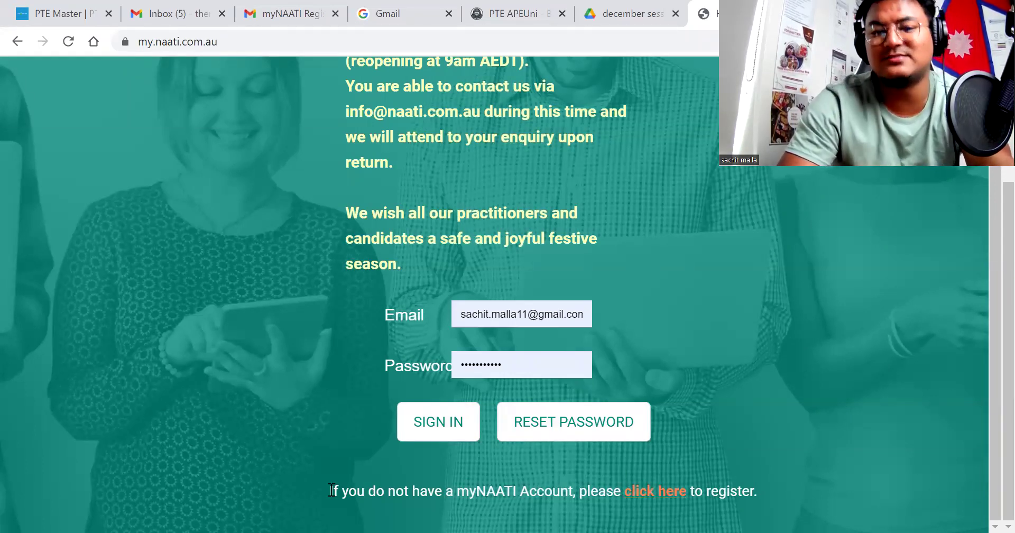
# Step: Fill Email and Confirm Email with the saved address and submit the registration
pyautogui.click(659, 494)
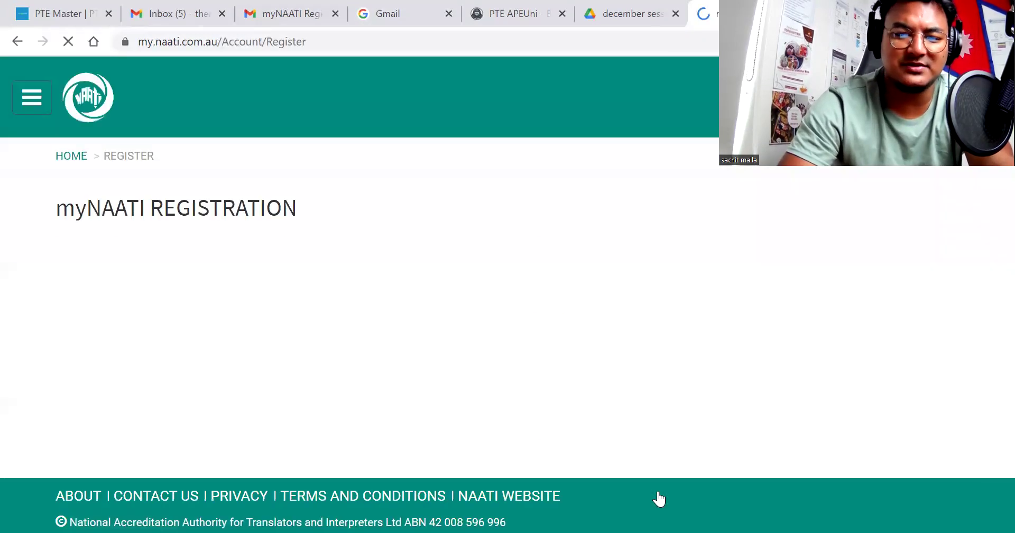
pyautogui.click(269, 339)
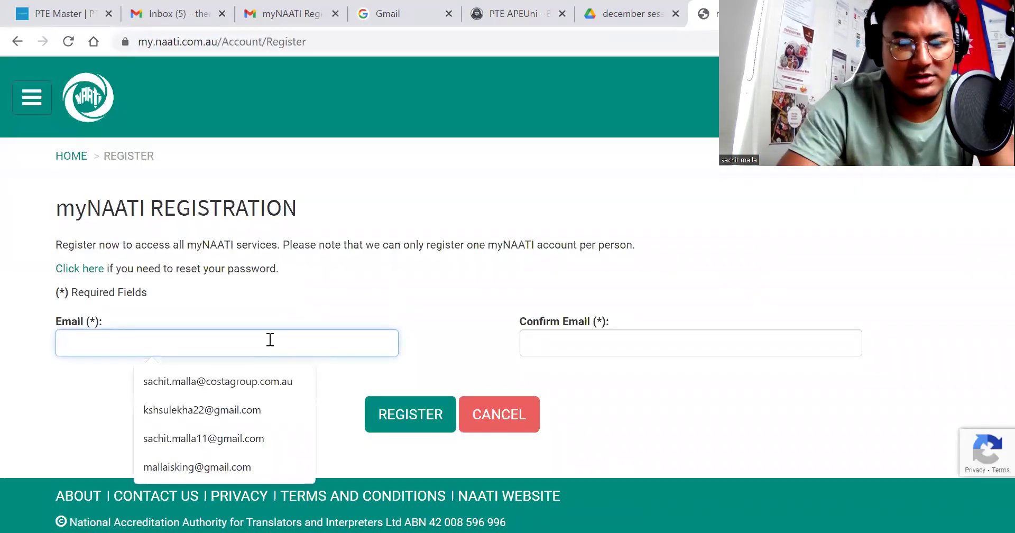
pyautogui.click(191, 467)
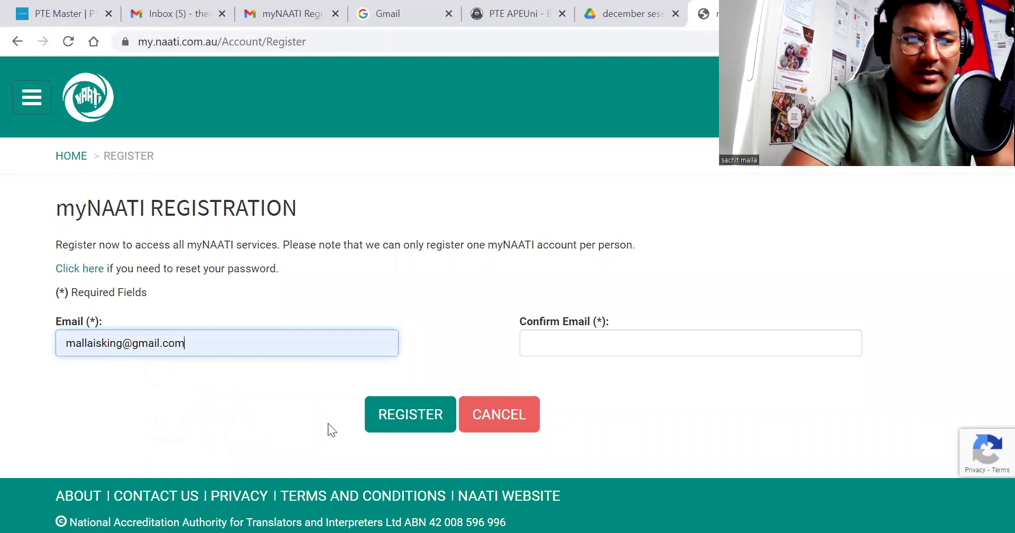
pyautogui.click(641, 348)
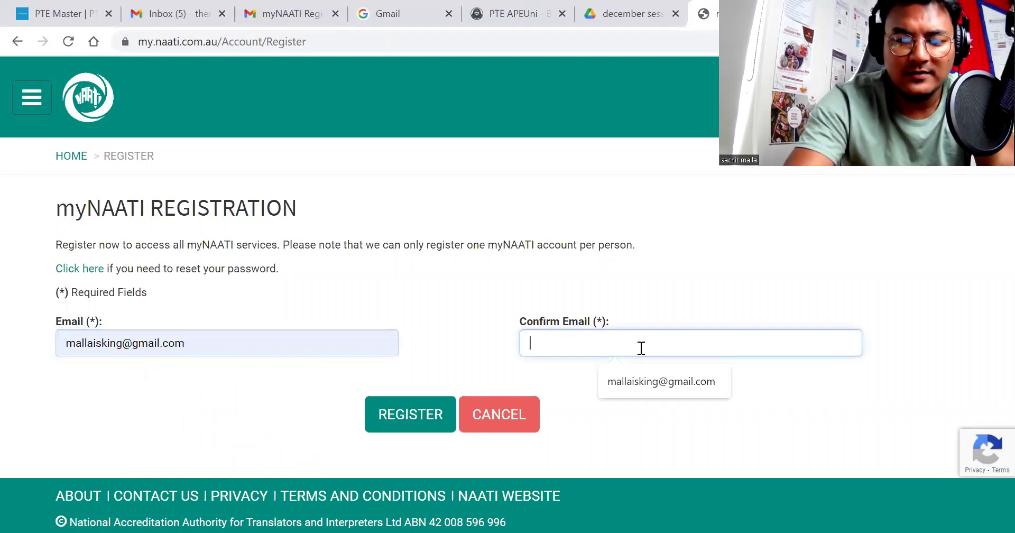
pyautogui.click(663, 382)
pyautogui.click(409, 416)
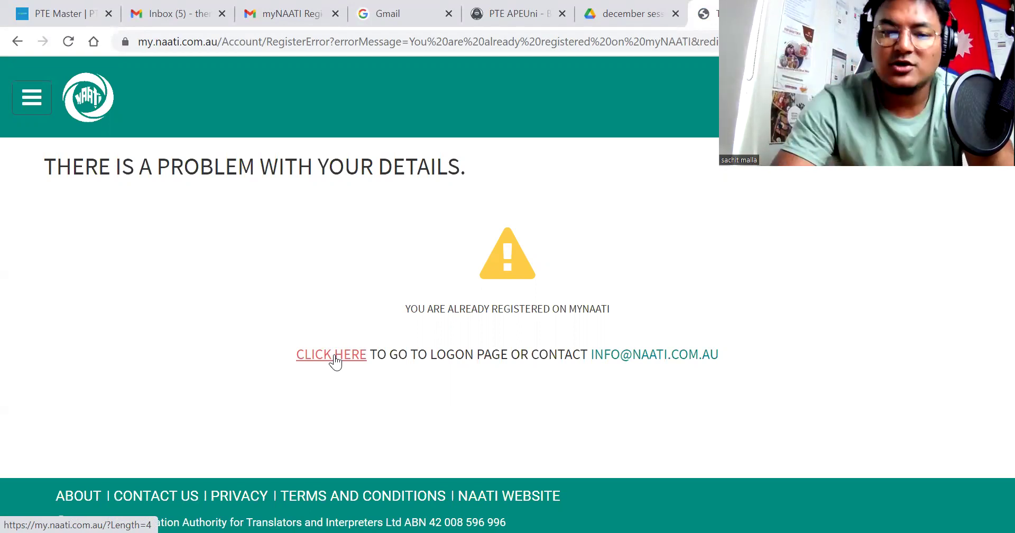
# Step: Return to the logon page and sign in with the retyped email and password
pyautogui.click(335, 355)
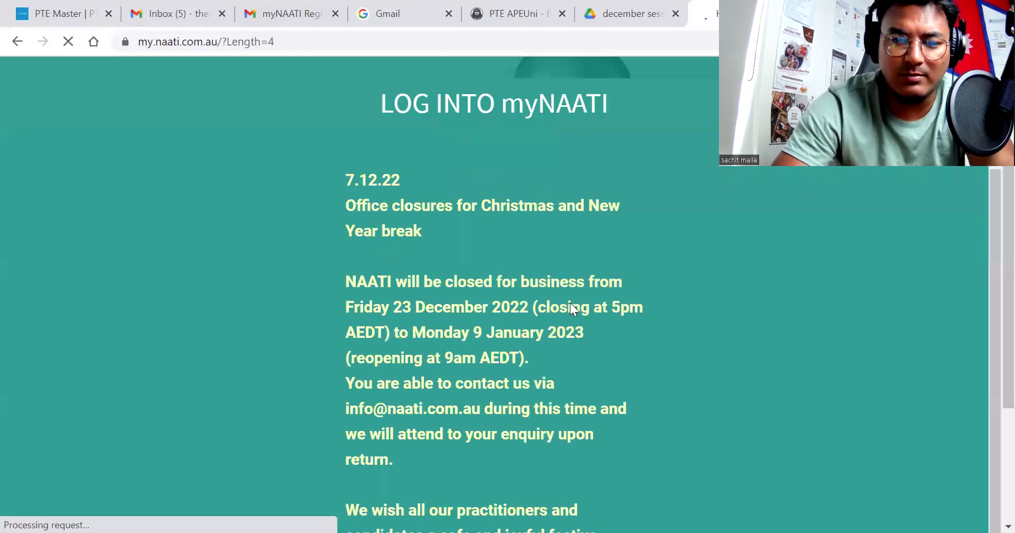
pyautogui.scroll(-6, 569, 303)
pyautogui.scroll(-3, 570, 302)
pyautogui.click(409, 315)
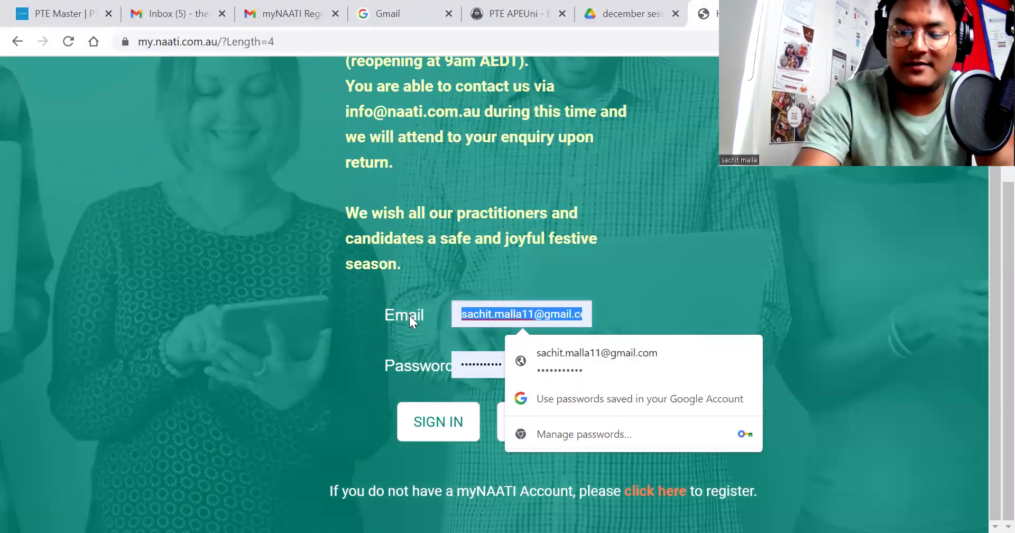
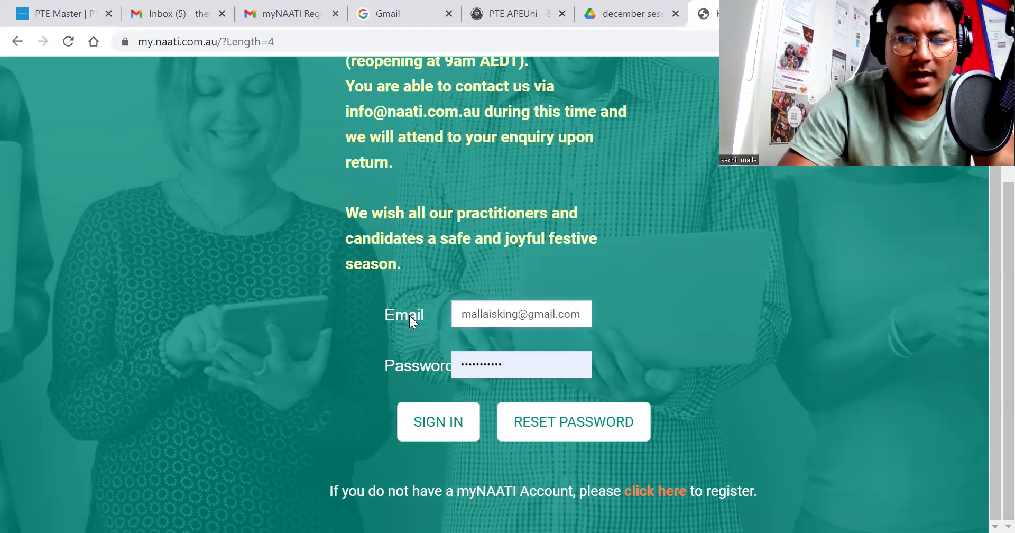
pyautogui.click(528, 355)
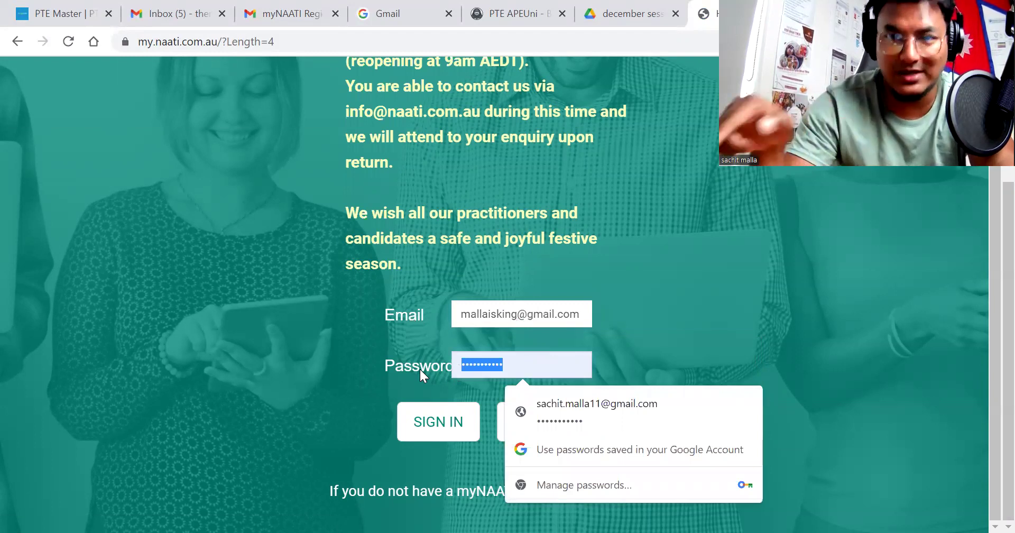
pyautogui.write('••••')
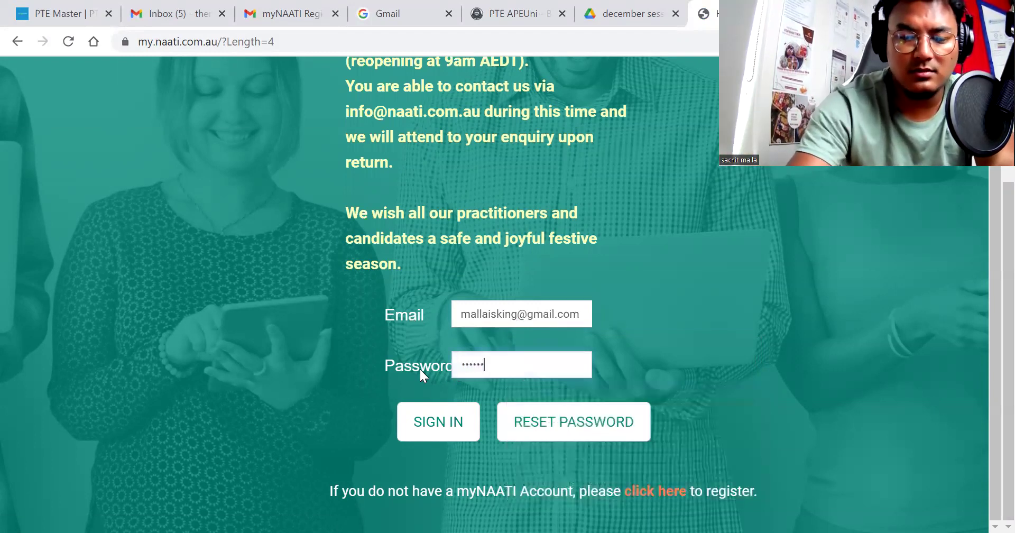
pyautogui.write('••••••')
pyautogui.click(416, 423)
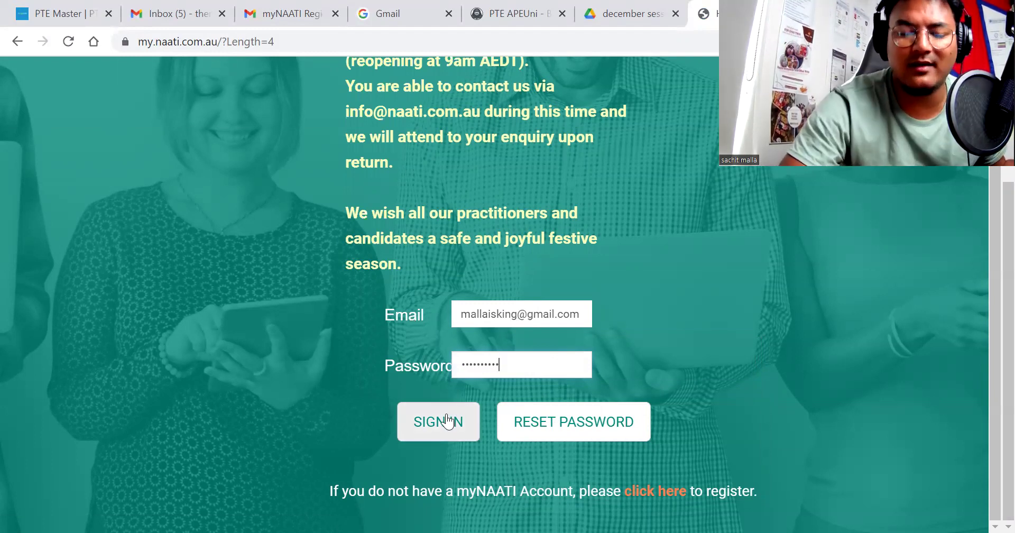
pyautogui.click(447, 421)
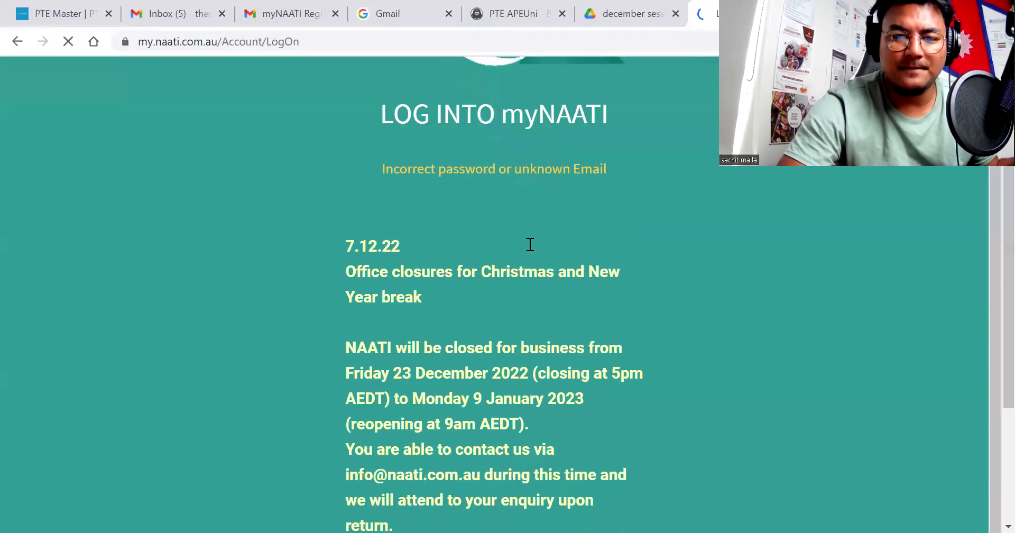
# Step: Retype the rejected password and sign in again
pyautogui.scroll(-4, 535, 426)
pyautogui.scroll(-3, 513, 352)
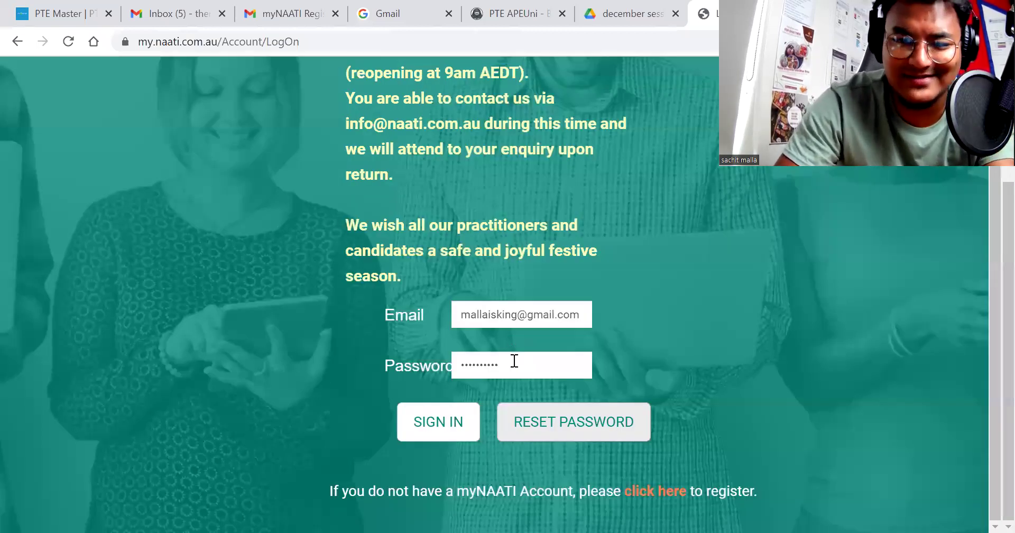
pyautogui.moveTo(514, 360); pyautogui.dragTo(347, 362)
pyautogui.write('***********')
pyautogui.press('Return')
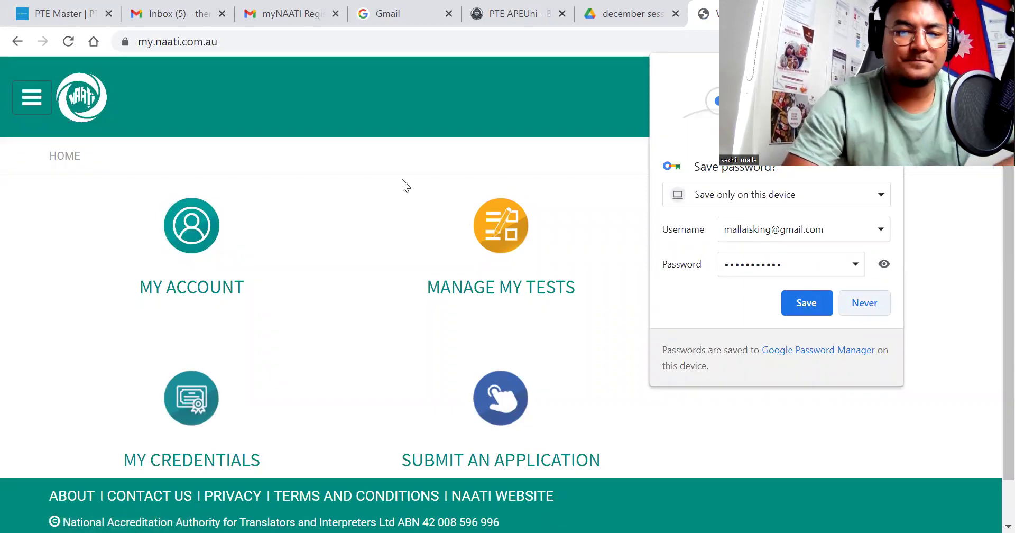
# Step: Dismiss the save-password prompt and go to Submit an Application via the site menu
pyautogui.click(507, 292)
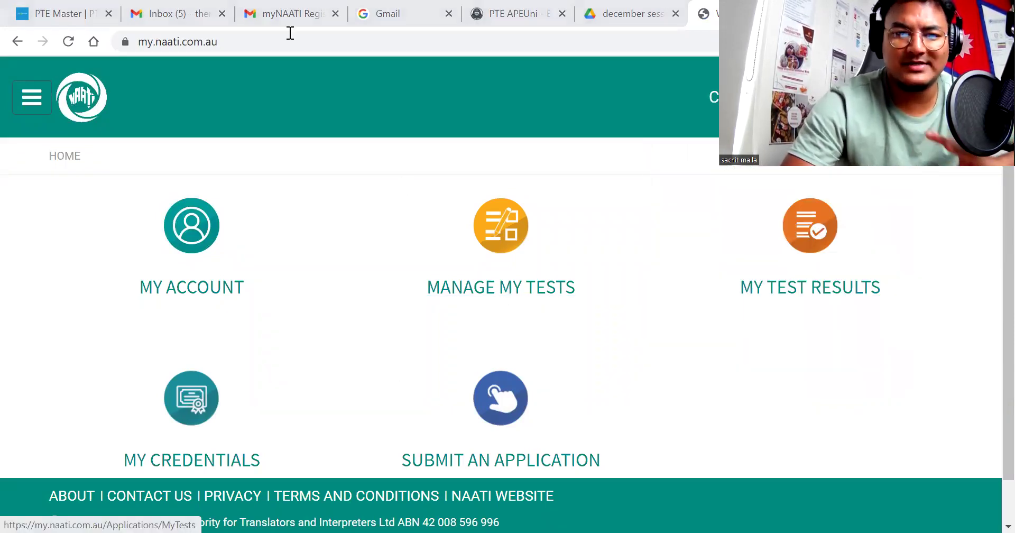
pyautogui.click(31, 105)
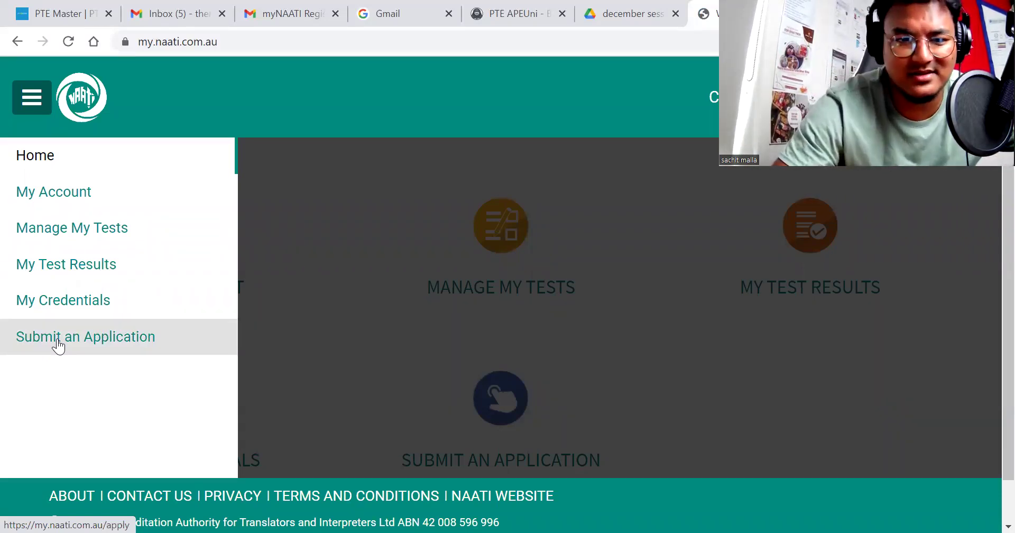
pyautogui.click(98, 347)
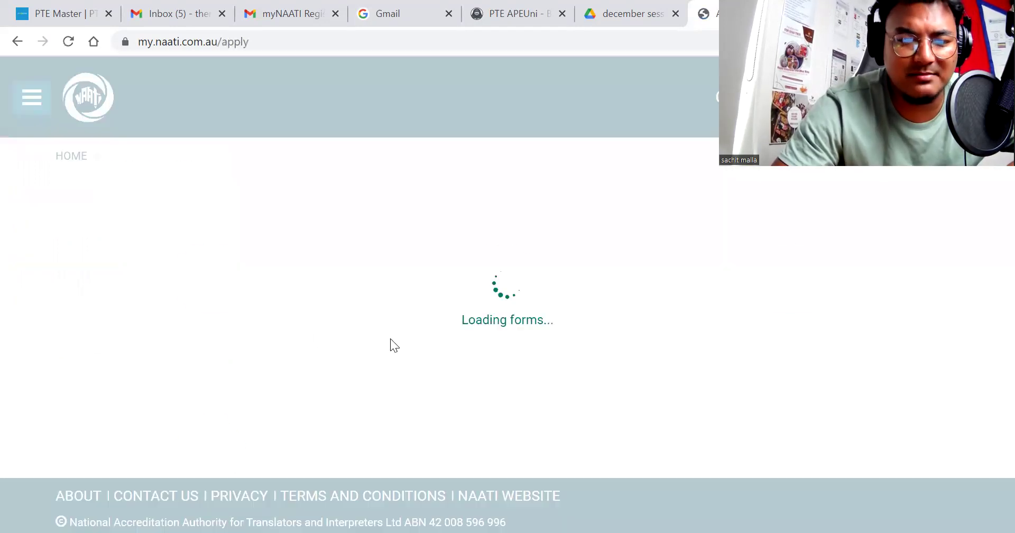
pyautogui.scroll(-2, 390, 338)
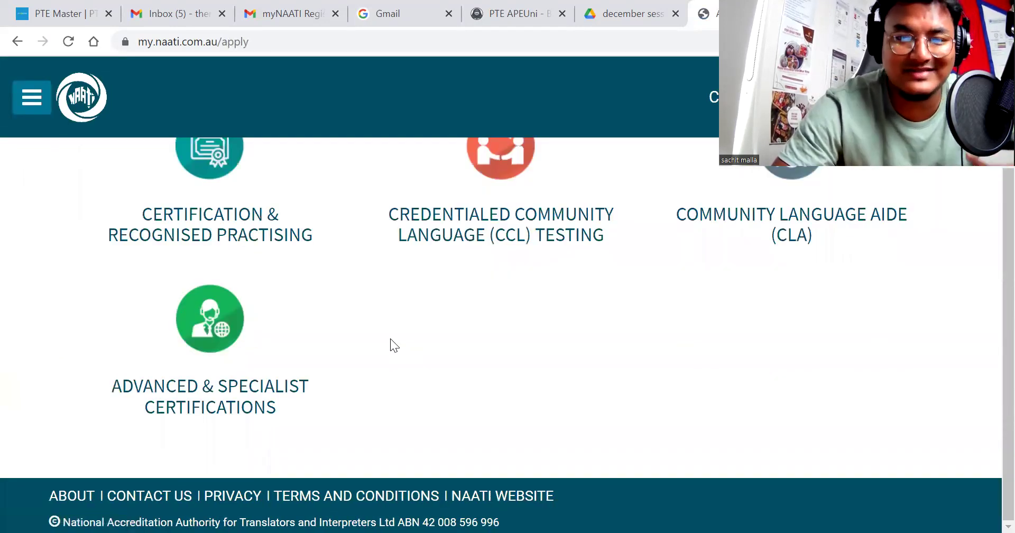
pyautogui.scroll(2, 521, 340)
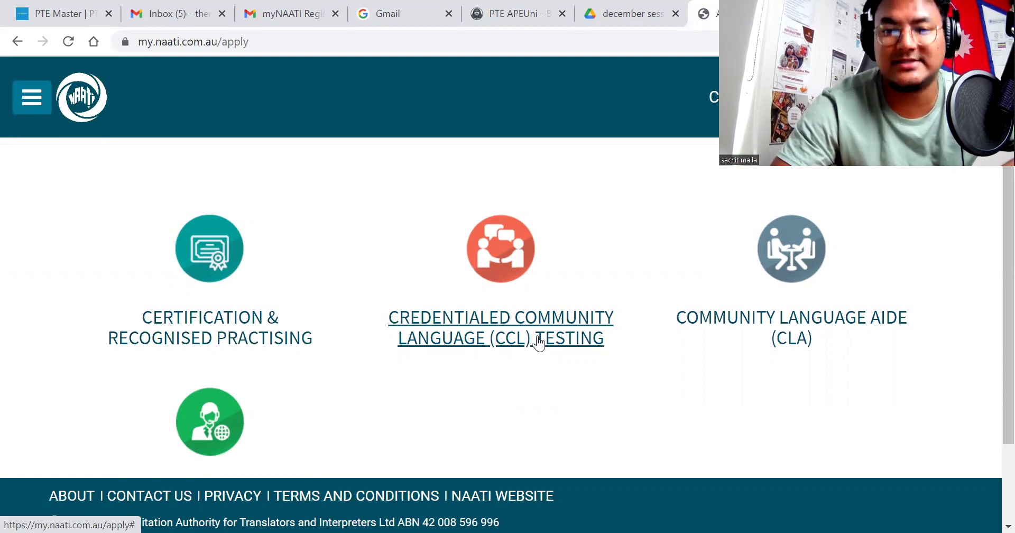
pyautogui.scroll(-1, 535, 340)
# Step: Start the CCL application with gender Male and country of birth Nepal
pyautogui.click(496, 290)
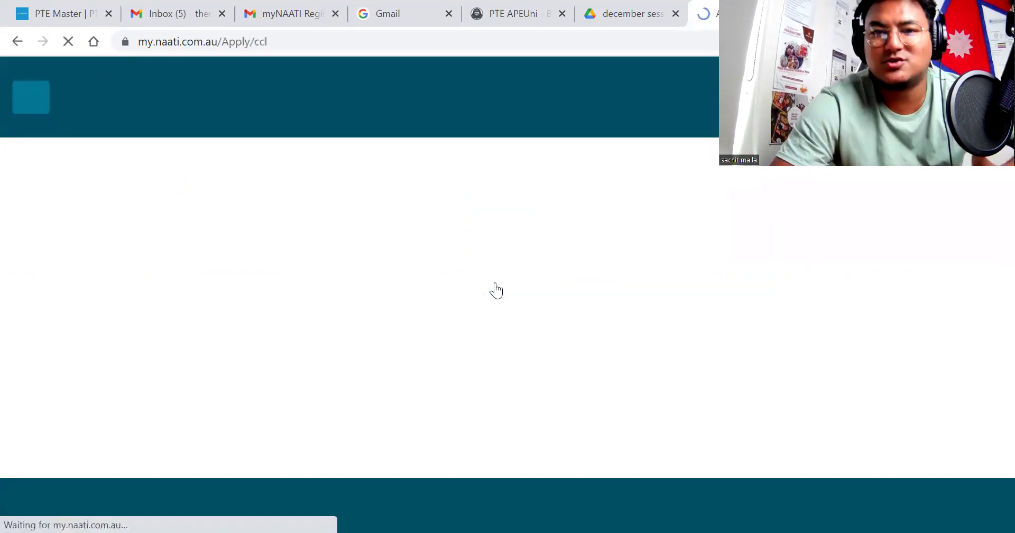
pyautogui.scroll(-1, 495, 289)
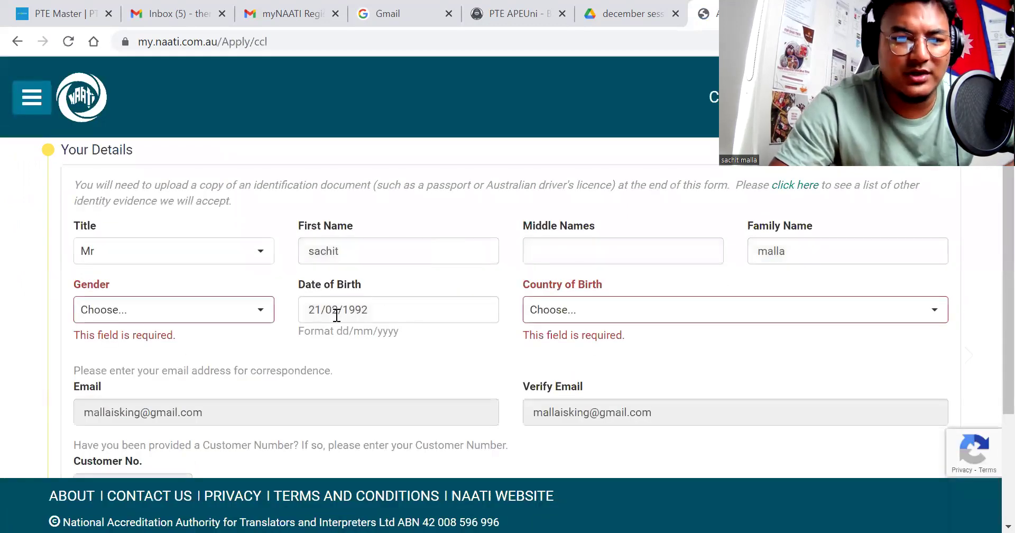
pyautogui.click(260, 315)
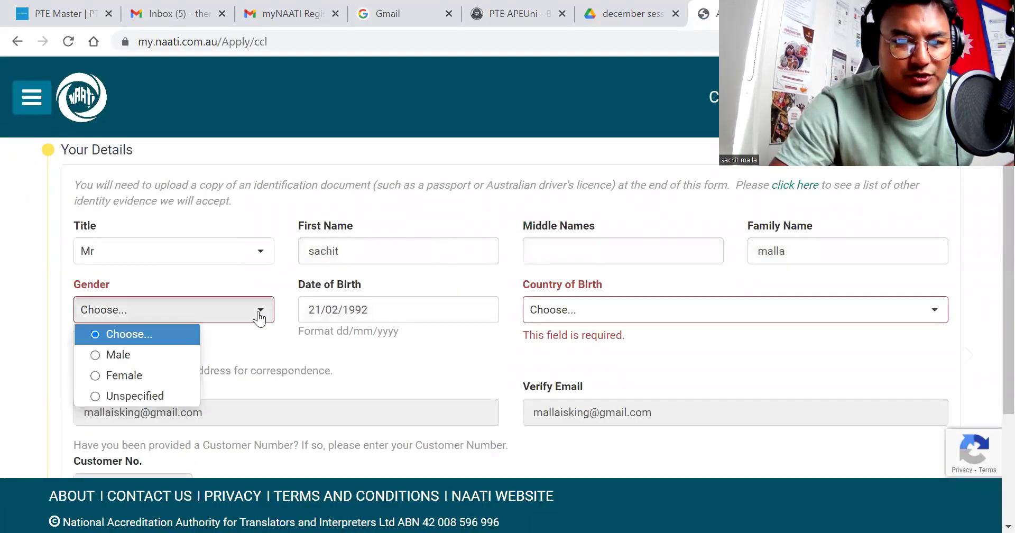
pyautogui.click(173, 357)
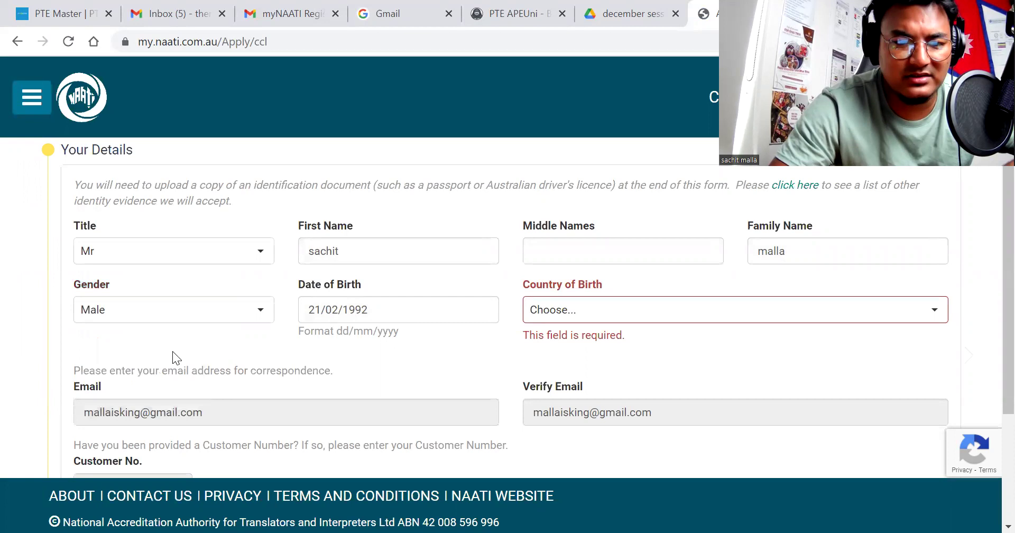
pyautogui.click(930, 318)
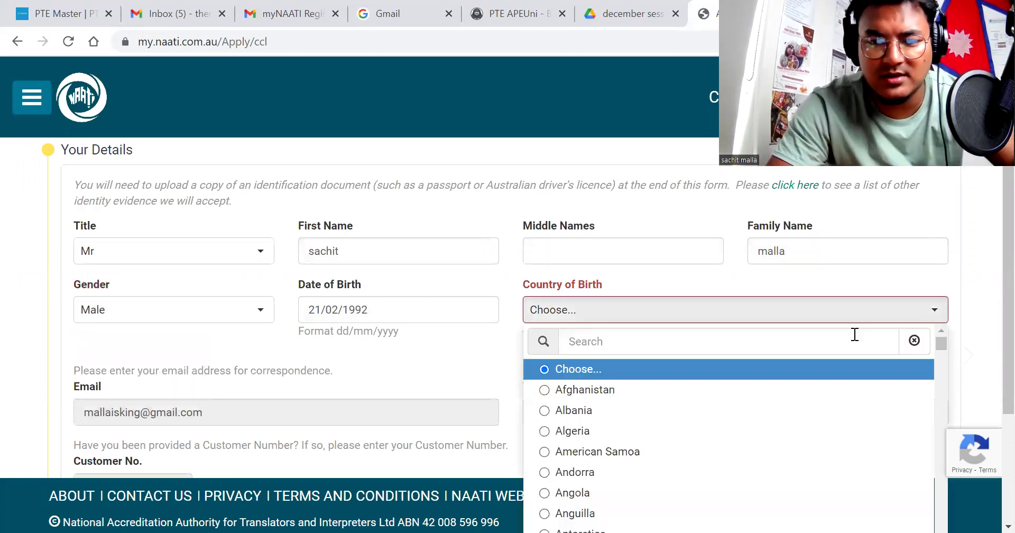
pyautogui.click(797, 334)
pyautogui.write('n')
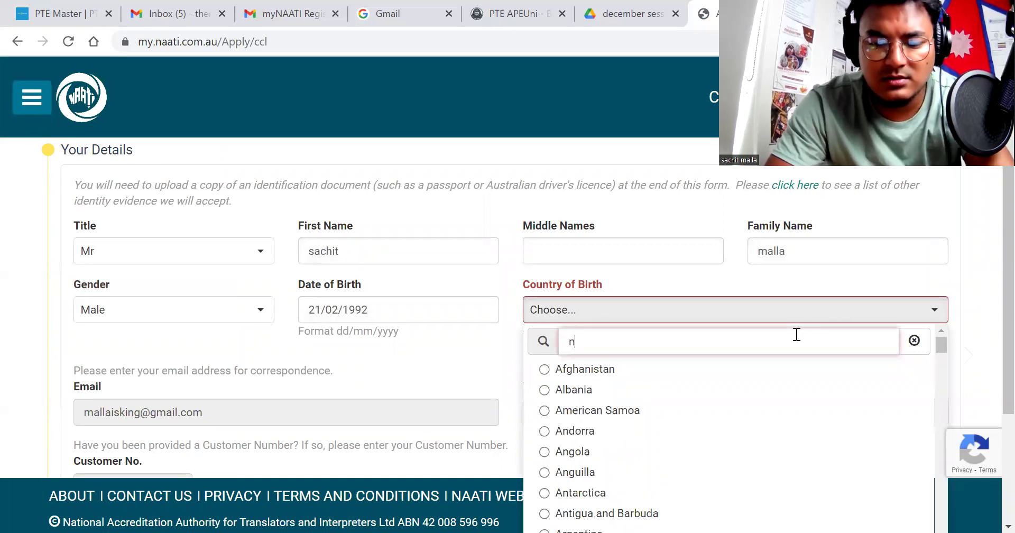
pyautogui.write('epal')
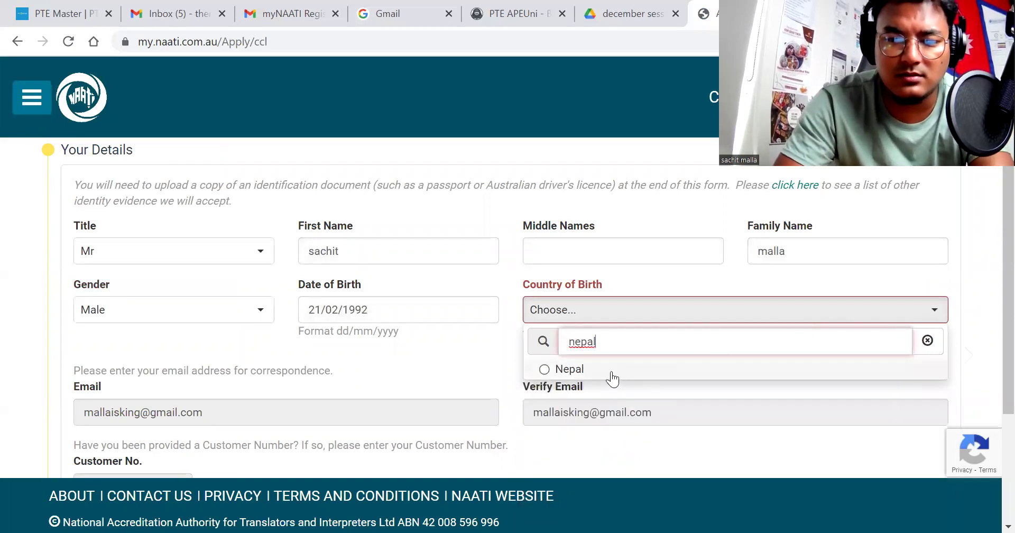
pyautogui.click(611, 370)
pyautogui.scroll(-3, 496, 334)
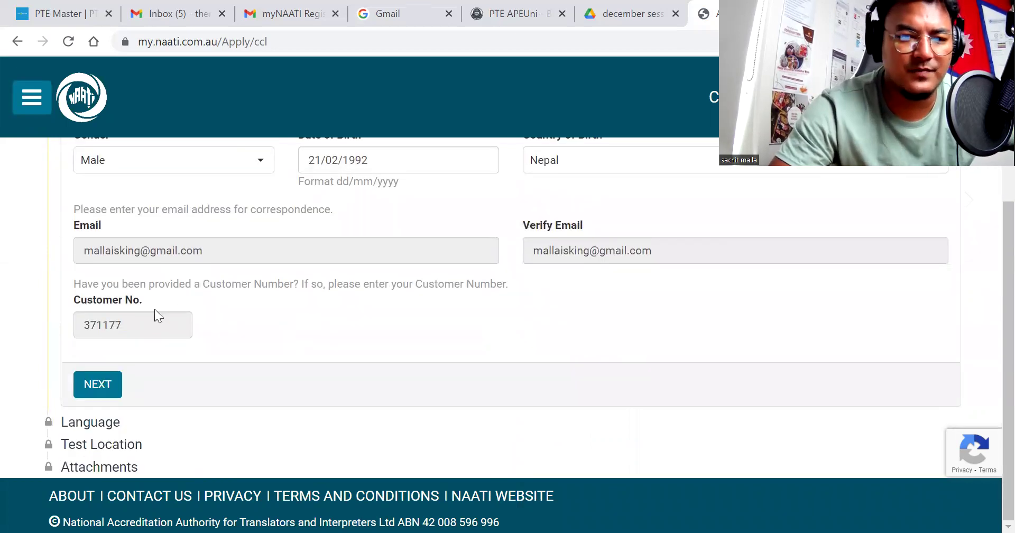
# Step: Submit the personal details and enter the home address from the suggested match
pyautogui.click(82, 387)
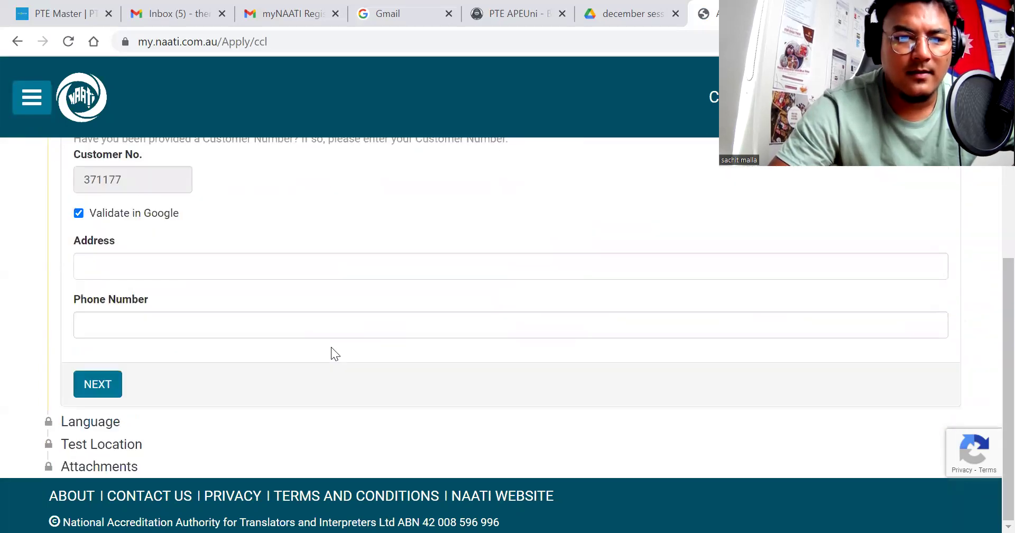
pyautogui.click(273, 329)
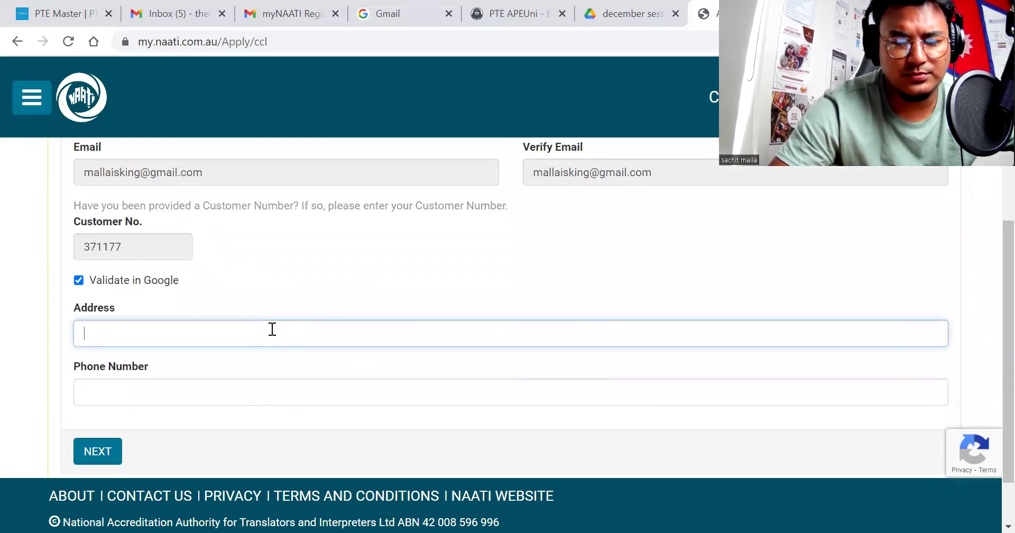
pyautogui.scroll(-1, 272, 328)
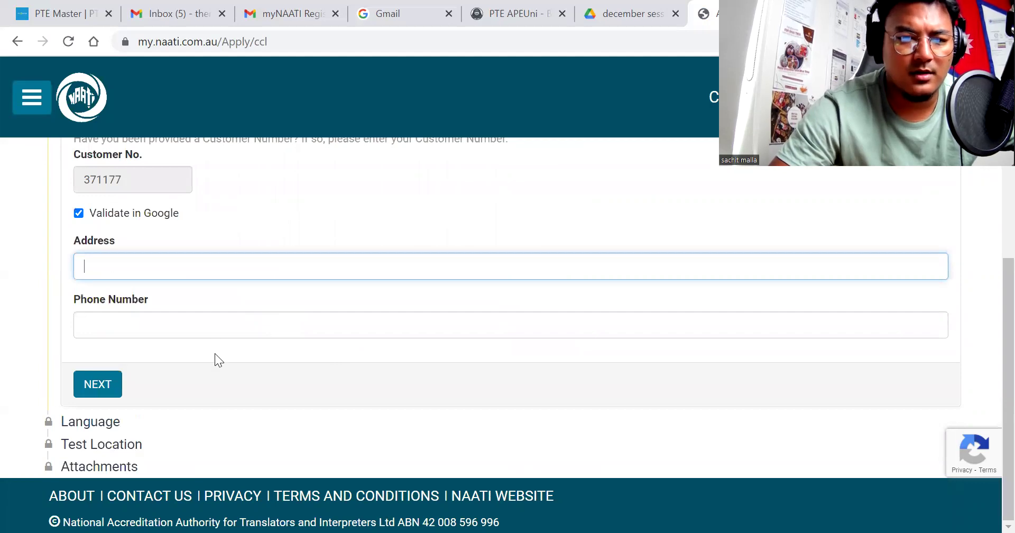
pyautogui.click(208, 289)
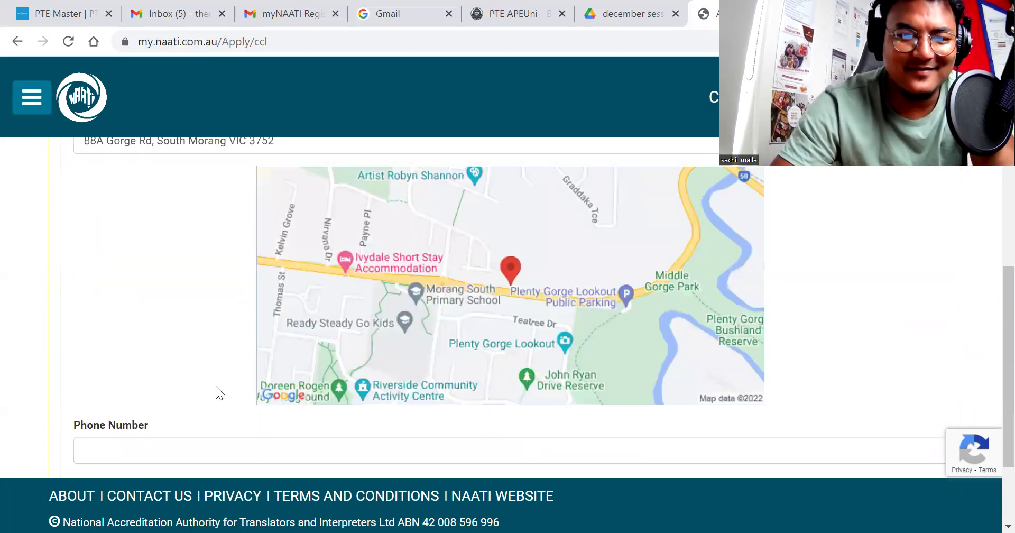
# Step: Enter the phone number, revealing the test-reason question
pyautogui.scroll(-2, 216, 393)
pyautogui.click(179, 328)
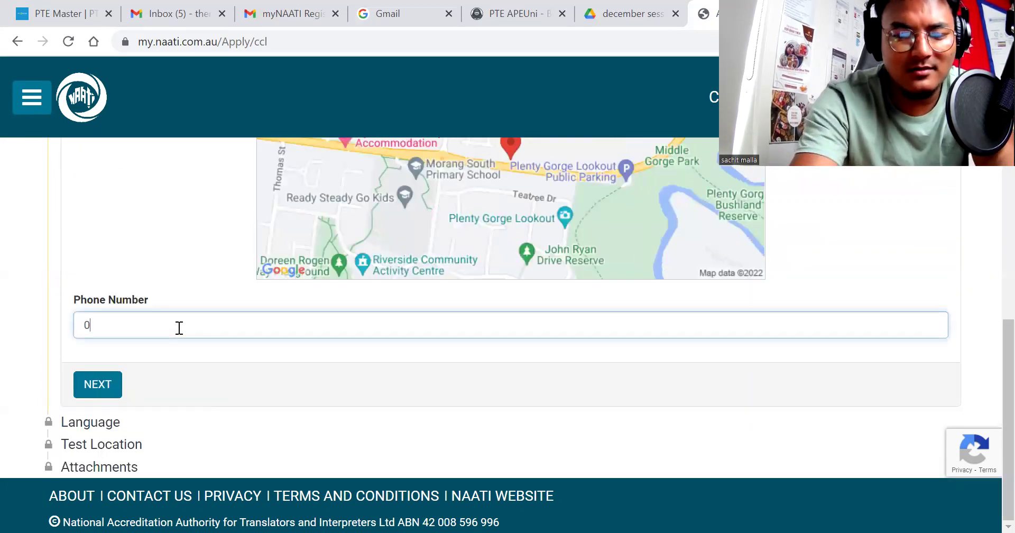
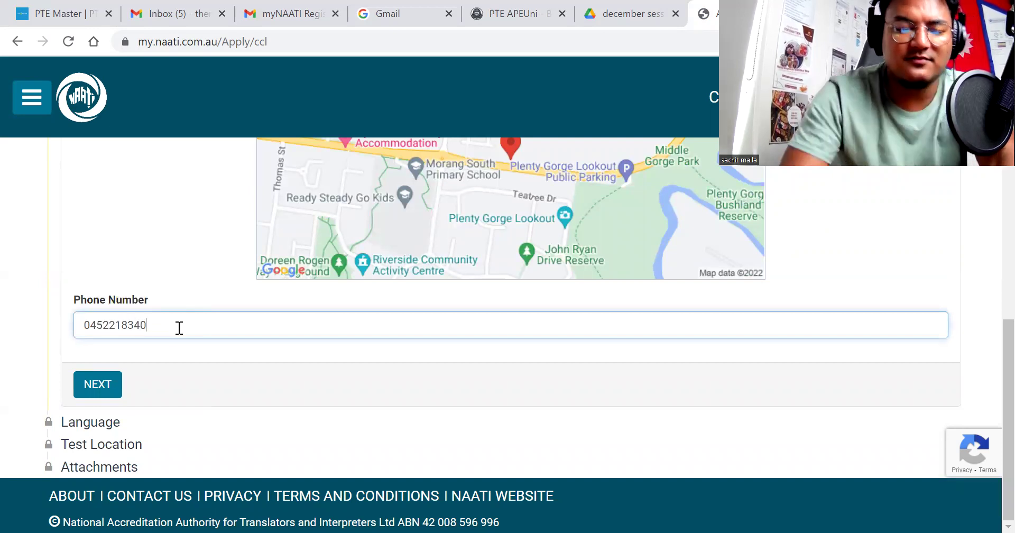
pyautogui.click(107, 389)
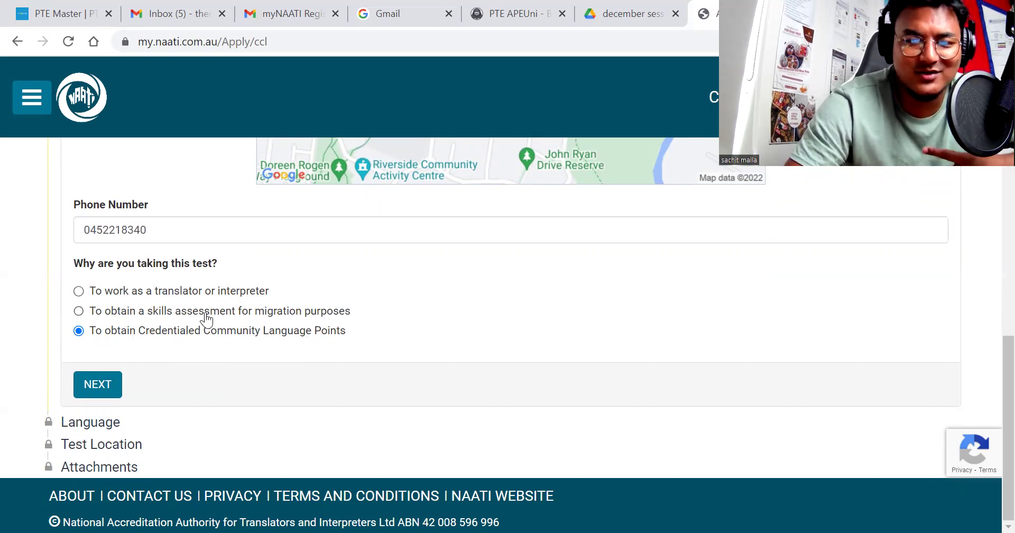
# Step: On the language step, search 'nepal' and select Nepali as the test language
pyautogui.click(100, 387)
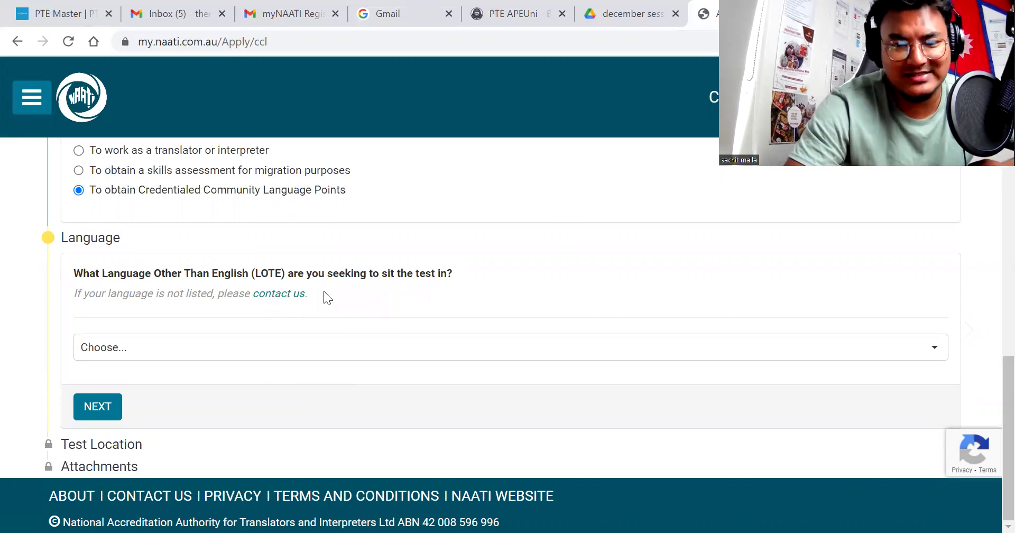
pyautogui.click(932, 354)
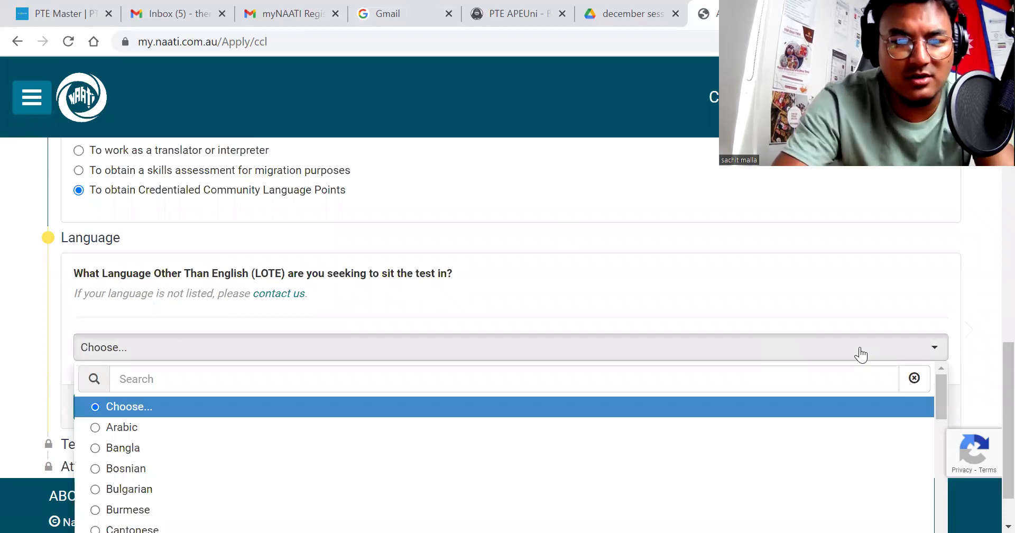
pyautogui.click(779, 376)
pyautogui.write('nepal')
pyautogui.click(596, 406)
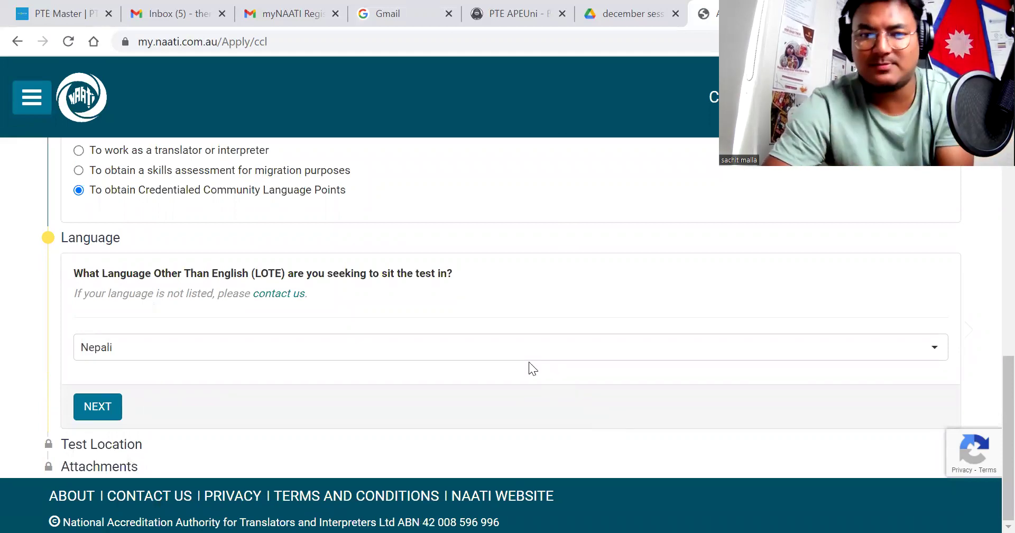
# Step: Confirm Nepali and select Online, ONL as the test location
pyautogui.click(92, 408)
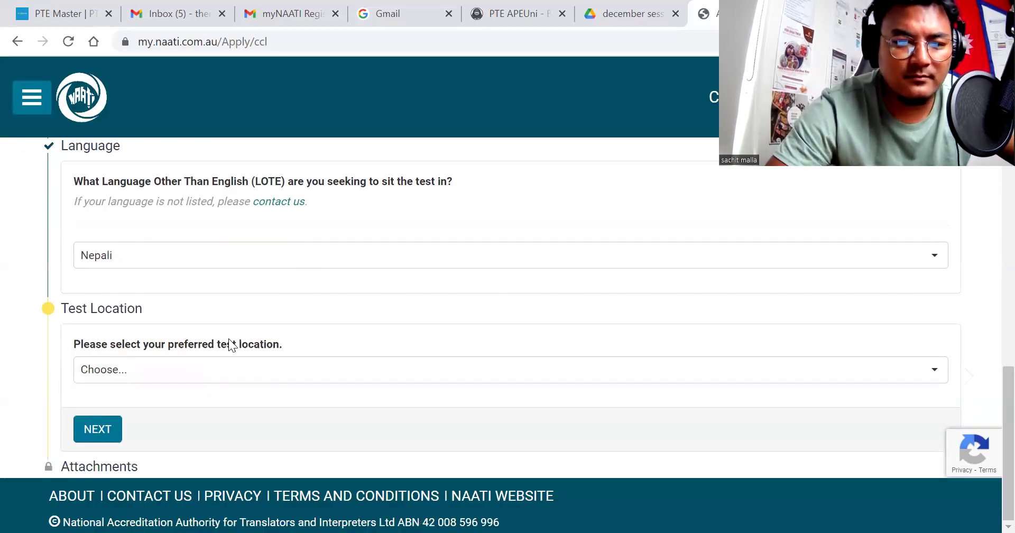
pyautogui.click(200, 368)
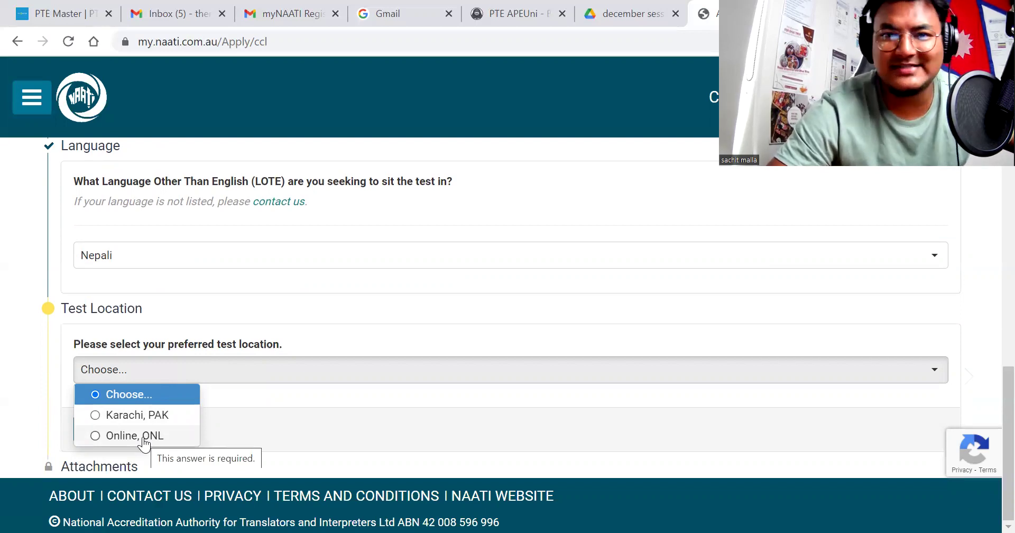
pyautogui.click(97, 435)
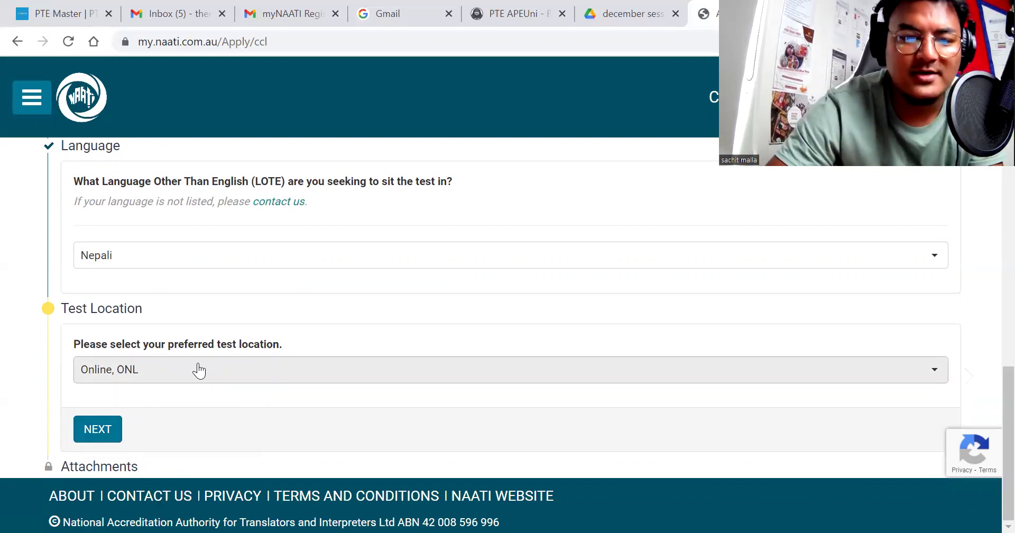
# Step: Load the online Nepali test sessions and scroll through them, 29/03/2023 to 29/05/2024
pyautogui.click(101, 426)
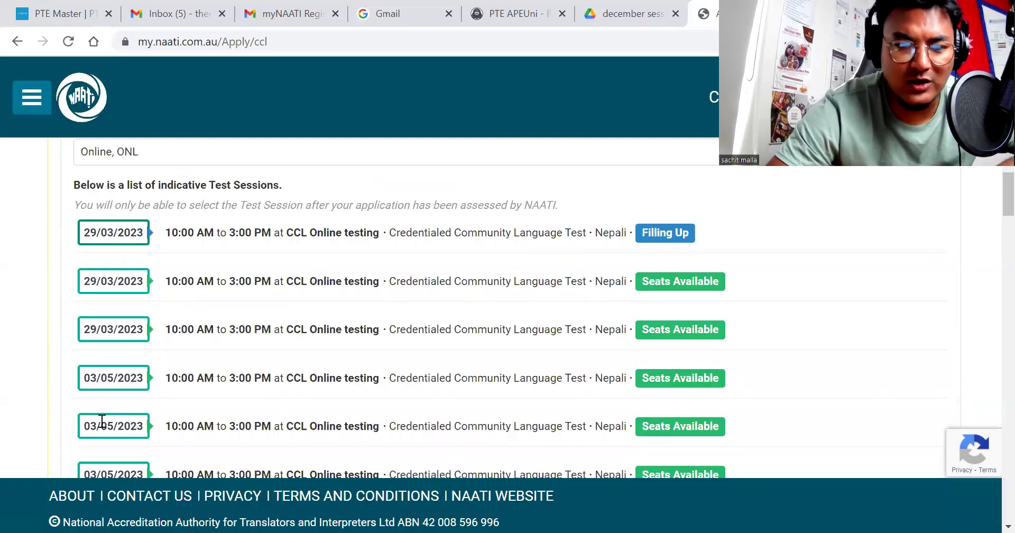
pyautogui.scroll(2, 353, 292)
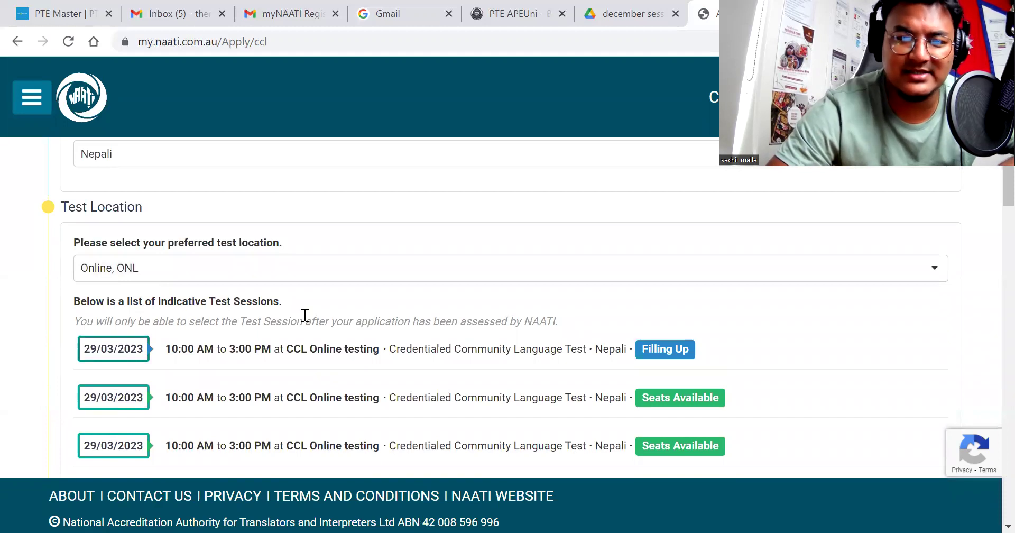
pyautogui.scroll(-1, 304, 314)
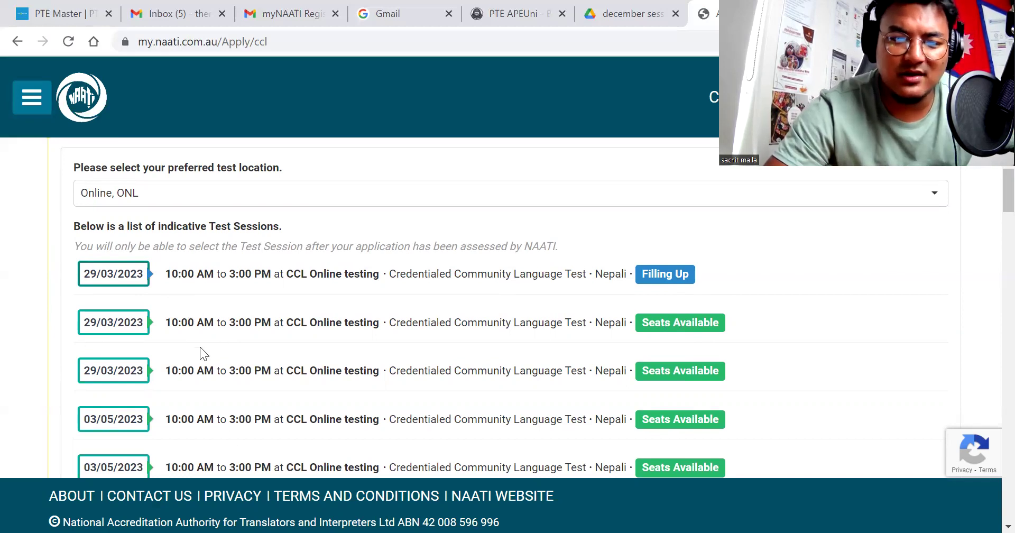
pyautogui.scroll(-2, 200, 347)
pyautogui.scroll(-3, 199, 347)
pyautogui.scroll(-3, 200, 347)
pyautogui.scroll(-4, 201, 348)
pyautogui.scroll(-5, 202, 348)
pyautogui.scroll(-5, 202, 348)
pyautogui.scroll(-5, 201, 348)
pyautogui.scroll(-6, 202, 347)
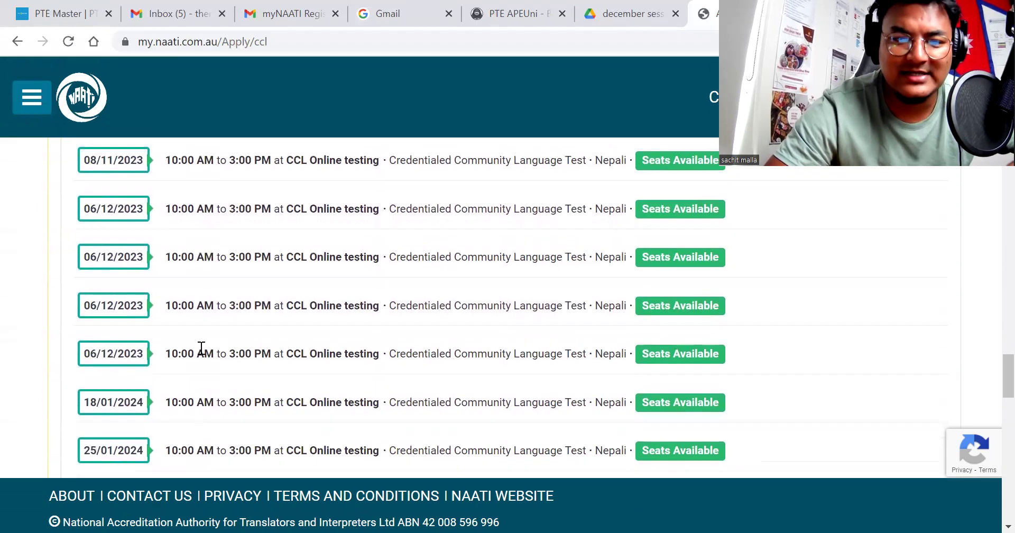
pyautogui.scroll(-5, 202, 348)
pyautogui.scroll(-3, 201, 348)
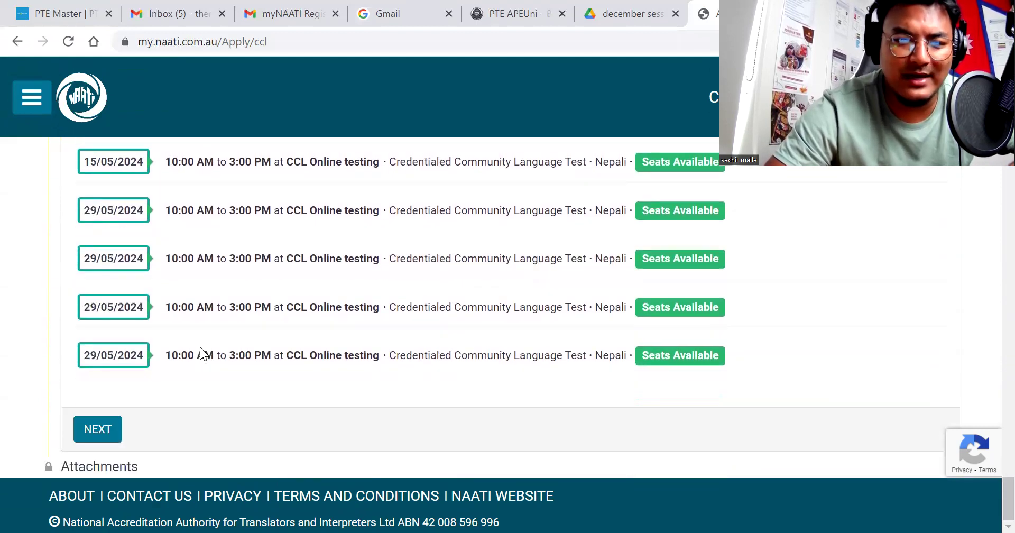
# Step: Advance to the Attachments step and select the passport-size photo upload area, flagged 'File not selected'
pyautogui.click(100, 433)
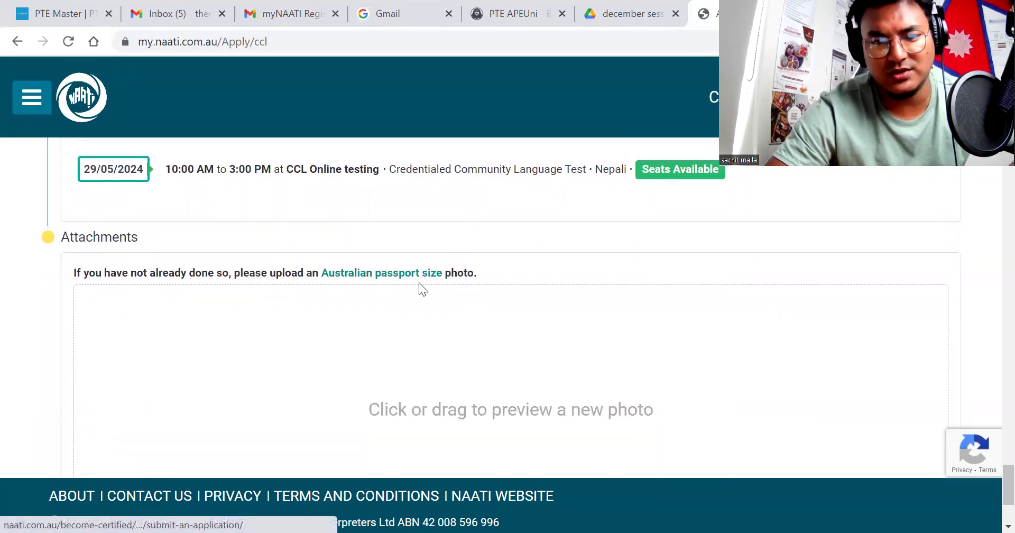
pyautogui.scroll(-3, 419, 282)
pyautogui.scroll(-1, 419, 288)
pyautogui.scroll(1, 380, 301)
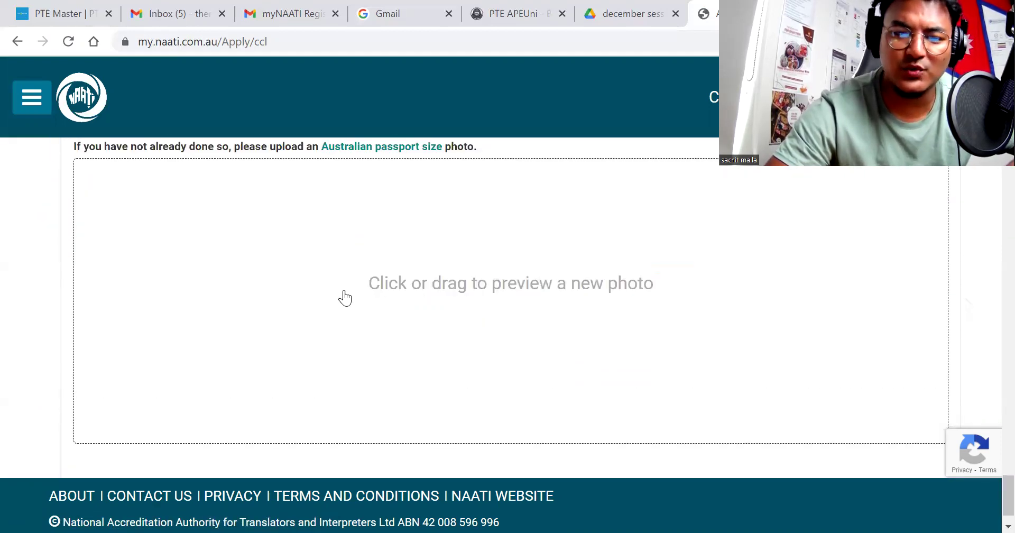
pyautogui.scroll(1, 407, 238)
pyautogui.scroll(2, 351, 261)
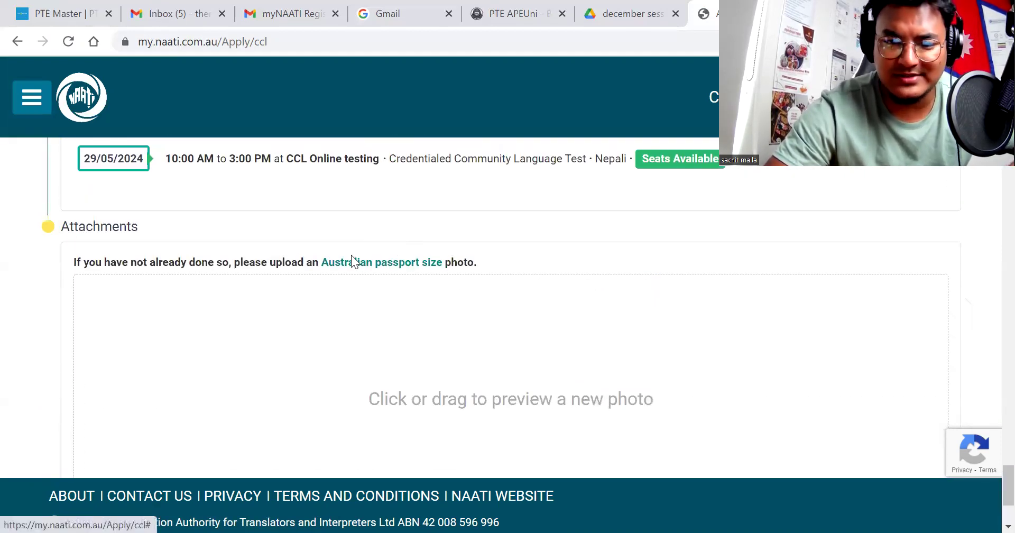
pyautogui.scroll(-3, 512, 301)
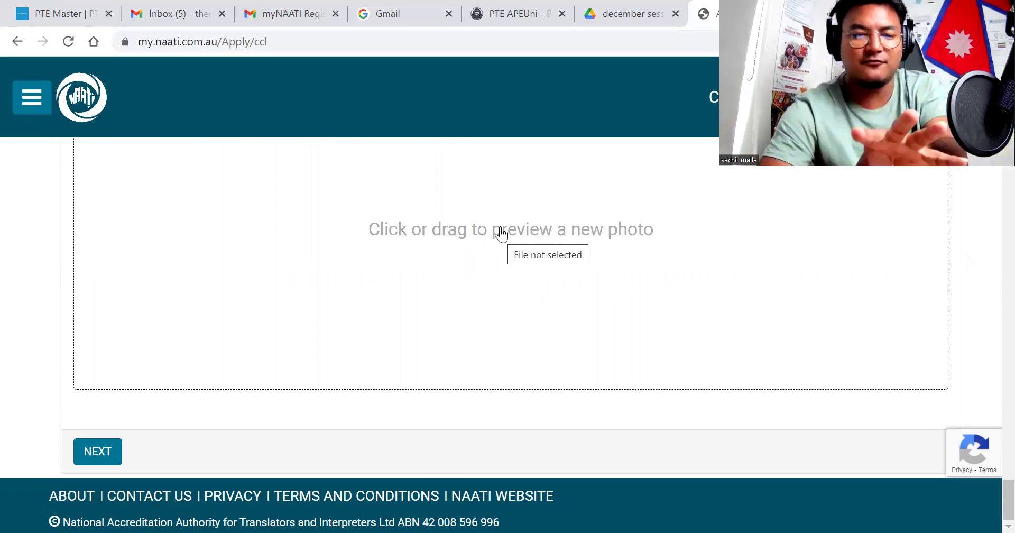
pyautogui.click(87, 459)
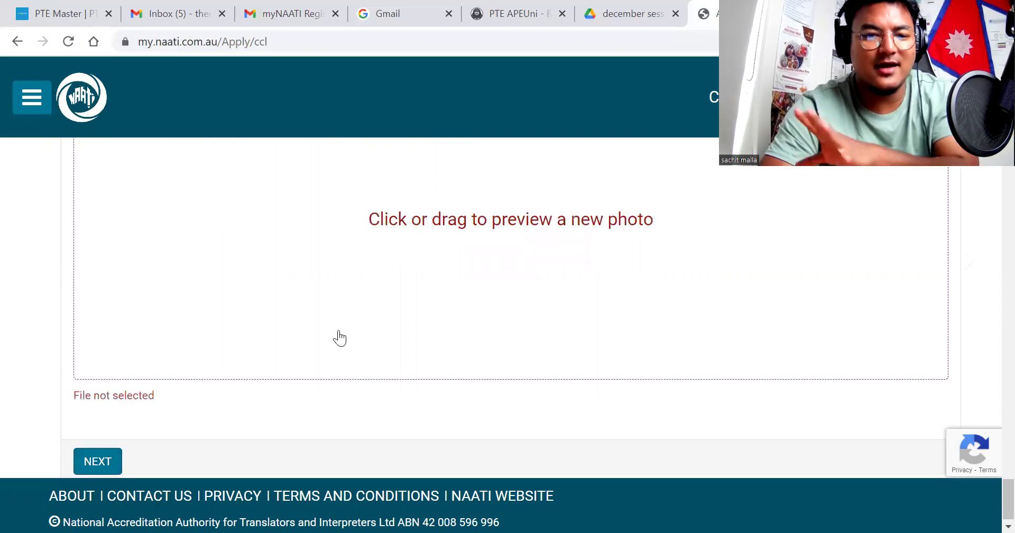
pyautogui.scroll(2, 385, 353)
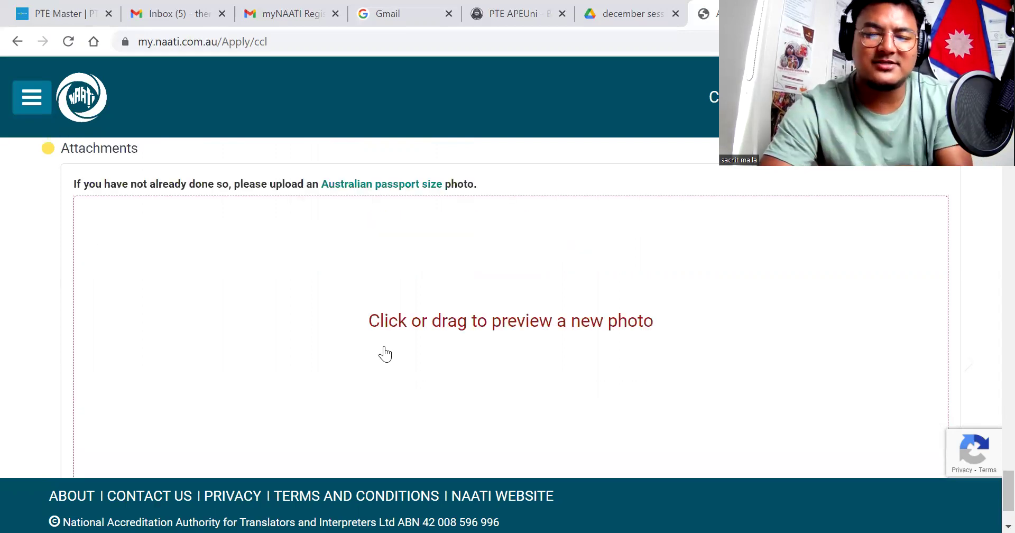